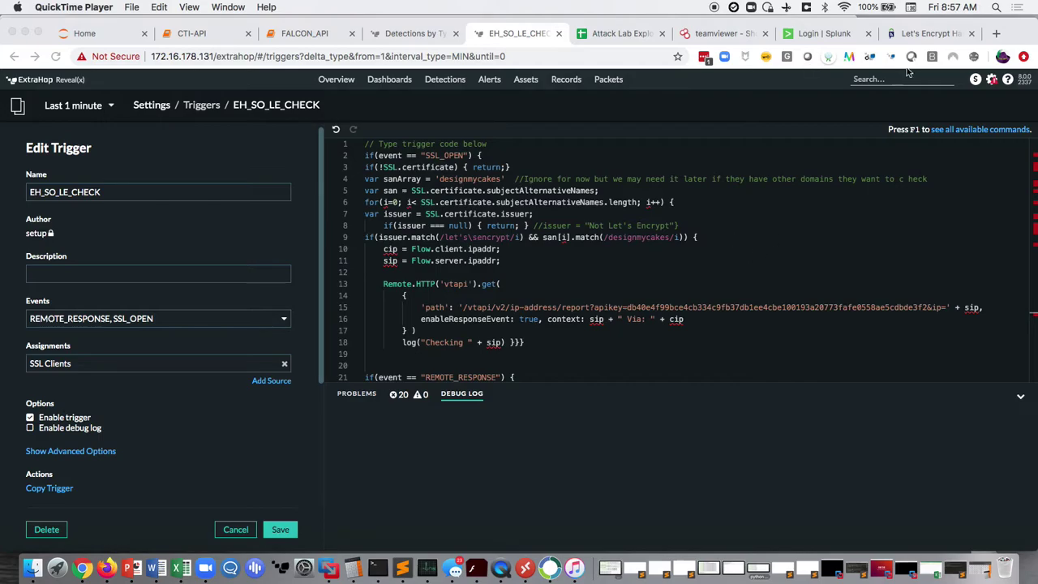
Highlight the article's statement about 15,270 PayPal certificates issued by Let's Encrypt, then clear it.
click(916, 40)
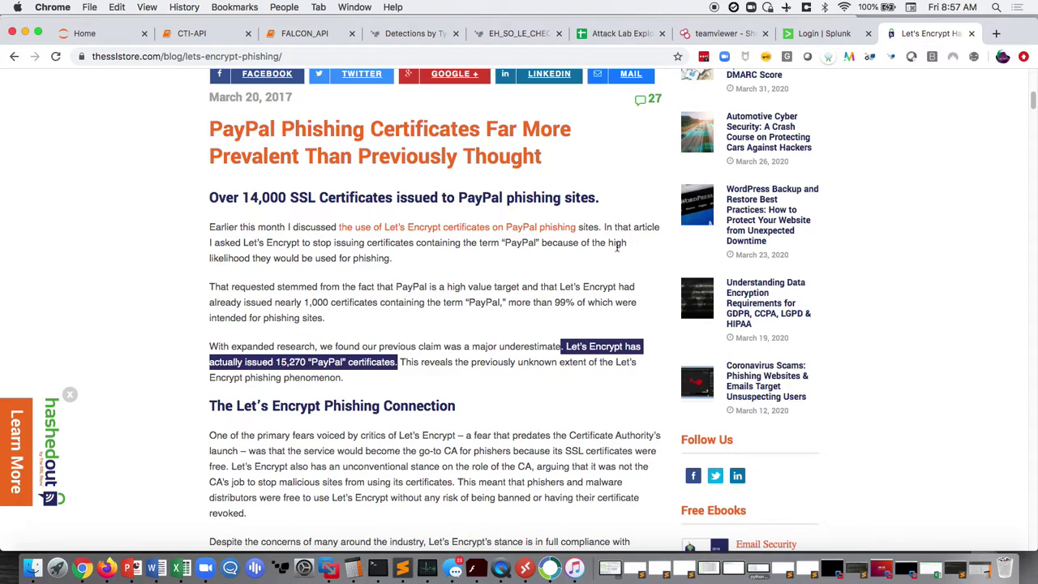
click(475, 324)
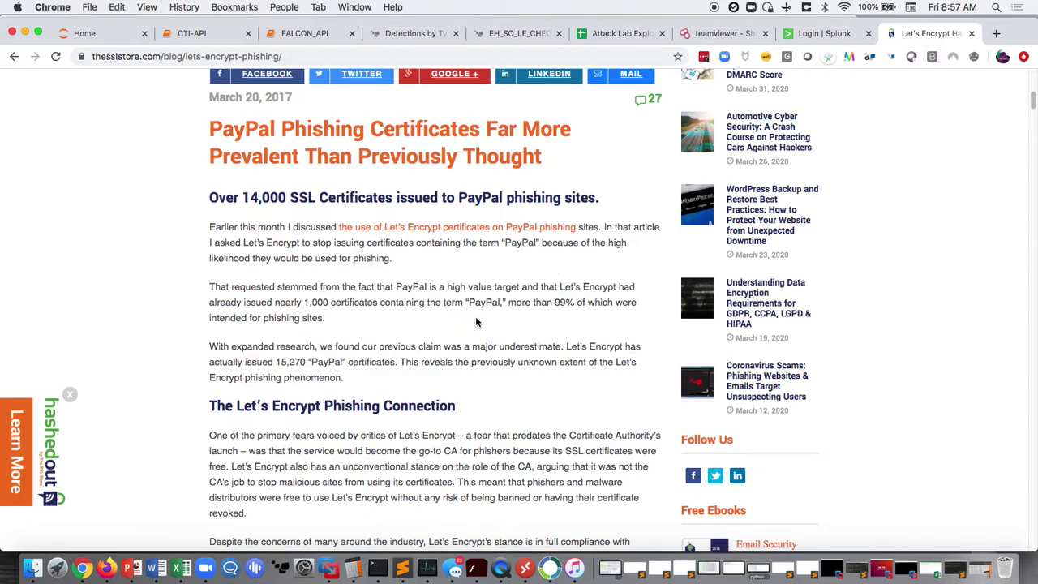
mouse_move(566, 348)
mouse_down()
mouse_move(275, 363)
mouse_move(400, 362)
mouse_up()
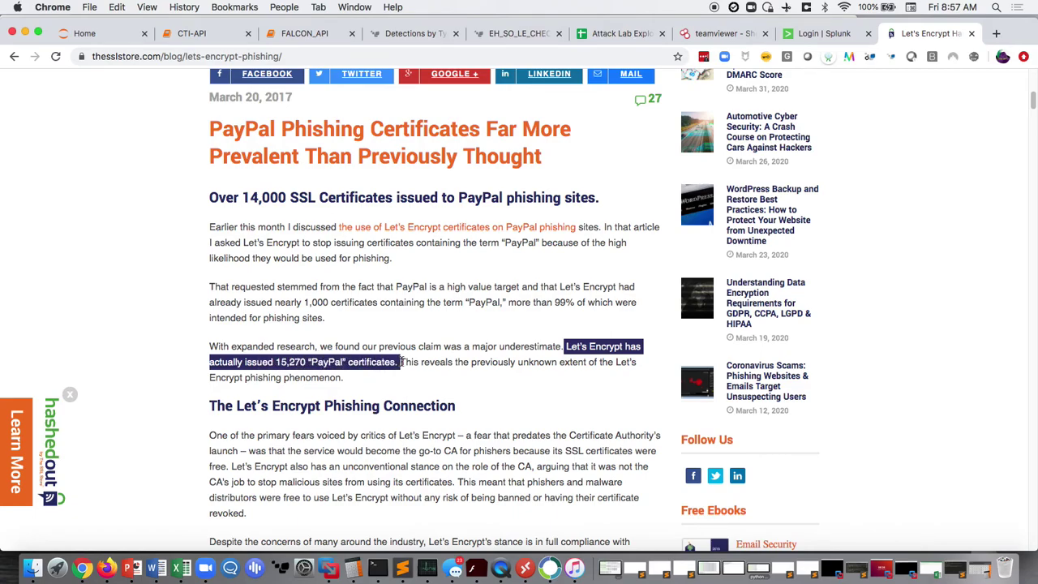
click(144, 277)
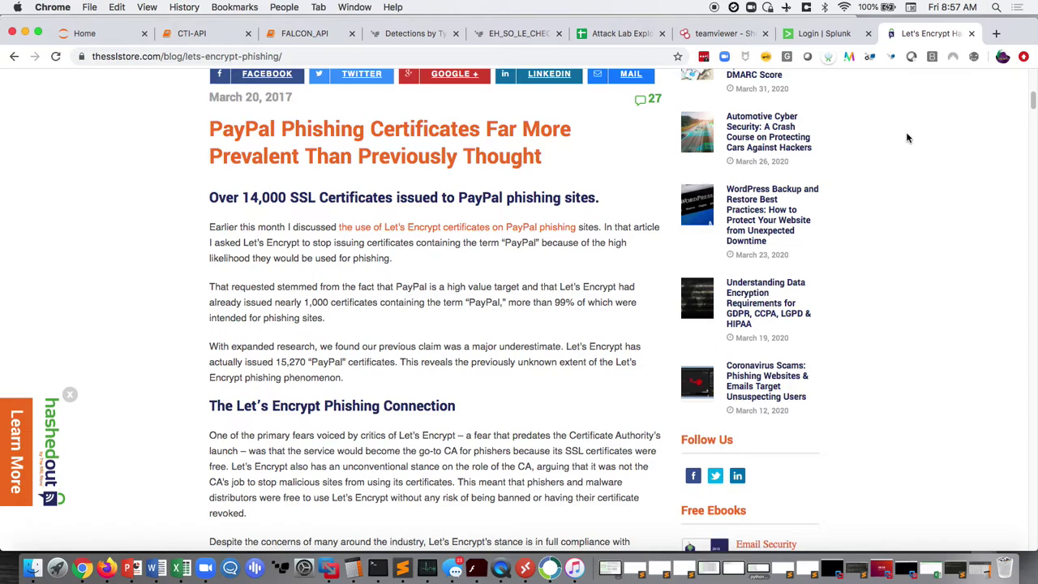
Return to EH_SO_LE_CHECK and point out the designmycakes domain on line 4 and the SSL_OPEN check.
click(515, 34)
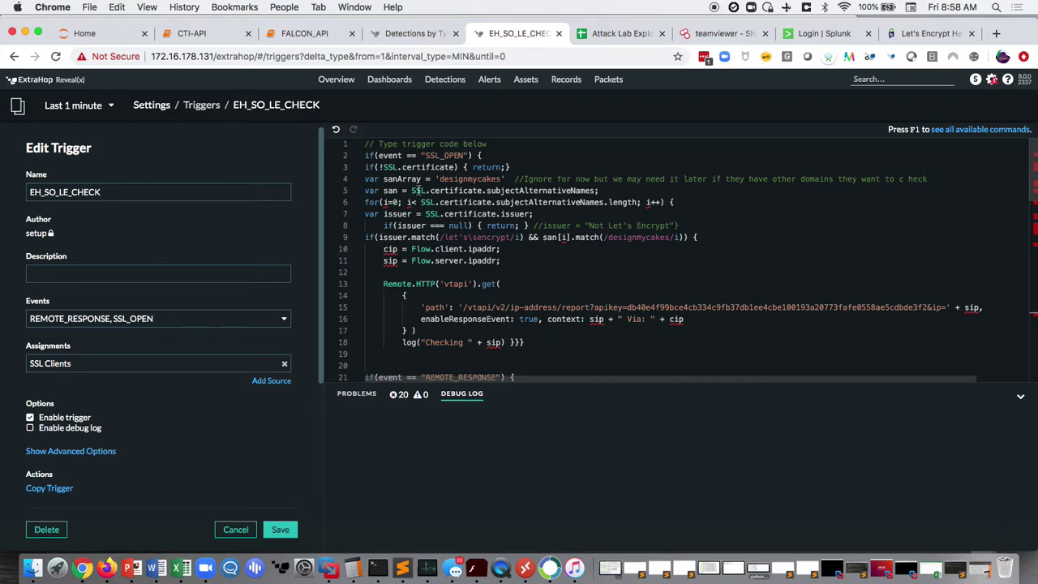
drag(384, 178, 492, 178)
click(542, 168)
click(582, 154)
Scroll through the trigger code to review the VirusTotal Remote.HTTP call and REMOTE_RESPONSE parsing.
scroll(450, 292, down, 3)
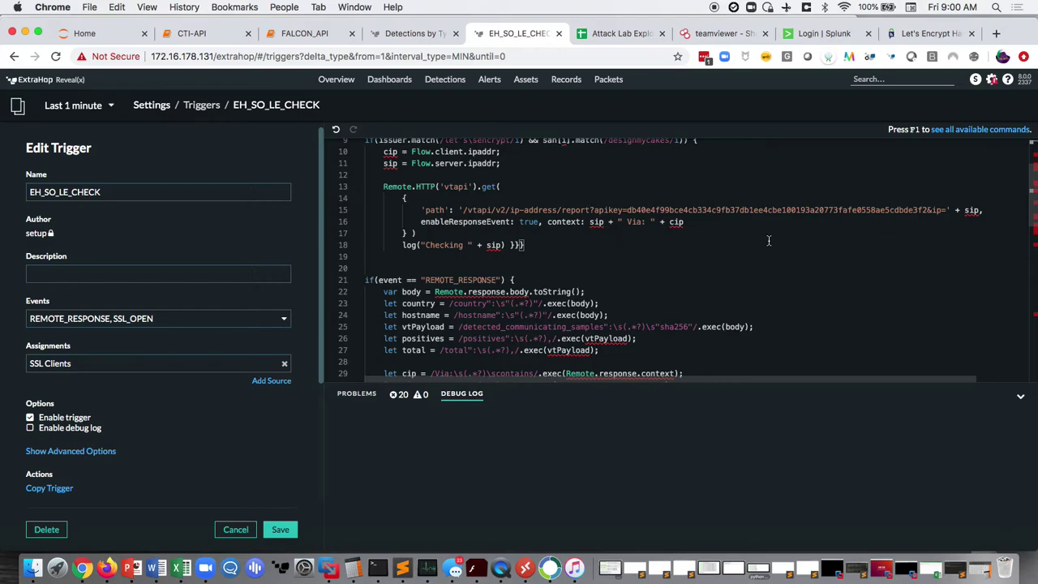
scroll(769, 241, up, 3)
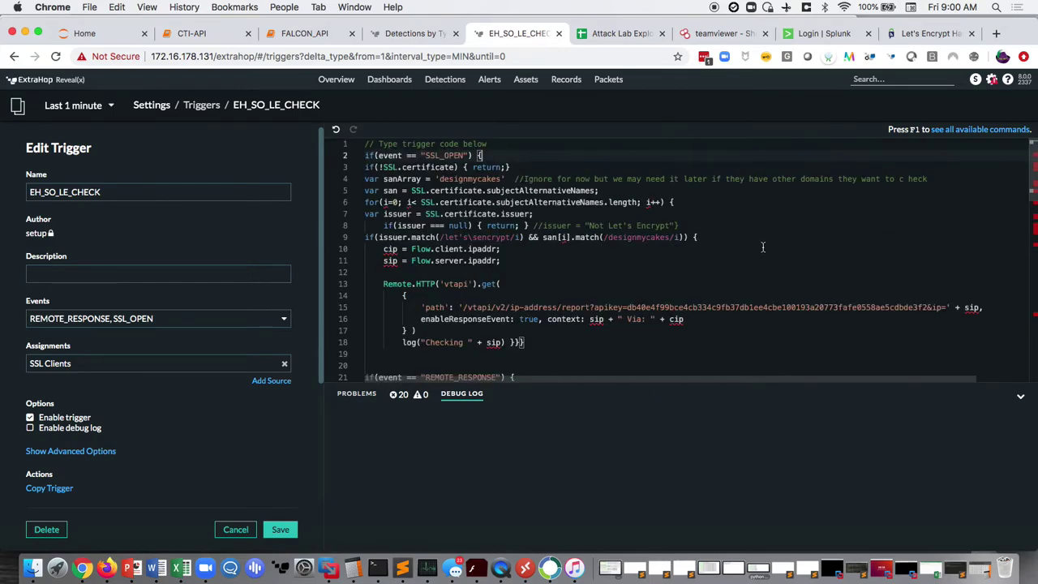
scroll(754, 321, down, 3)
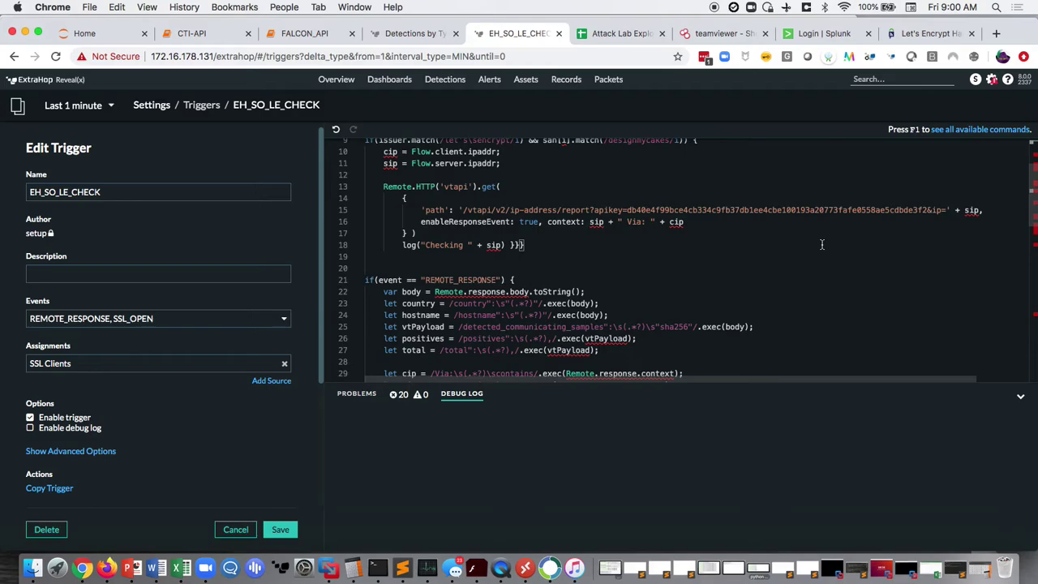
click(377, 570)
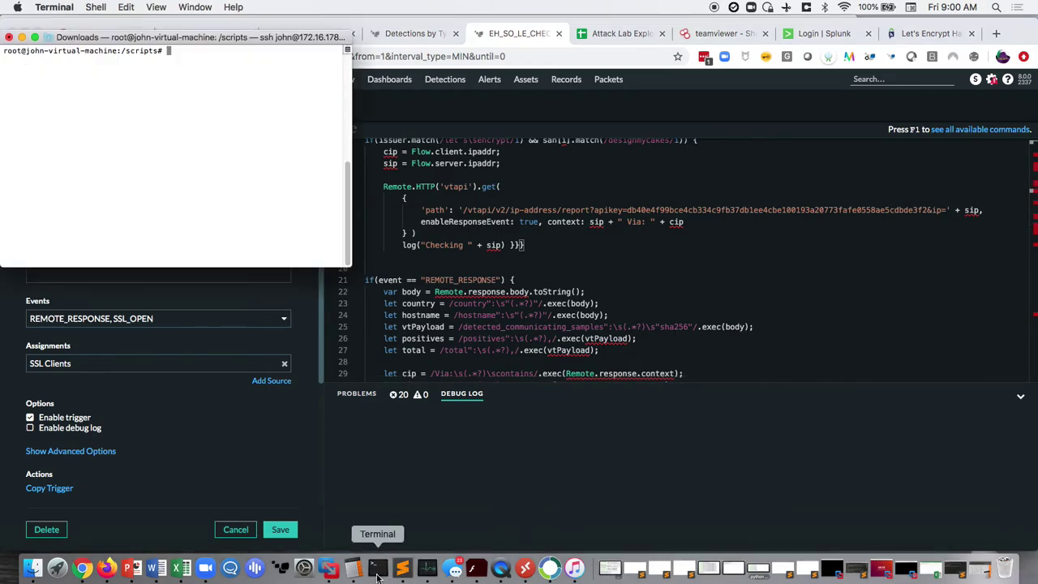
text(wget https://designmycakes.com --no-check-certificate)
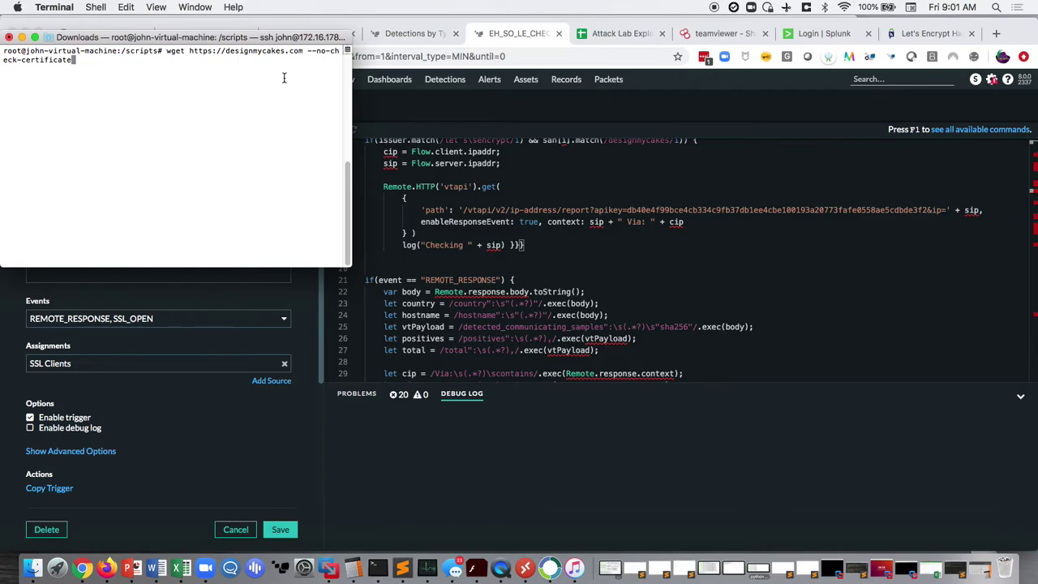
key(Return)
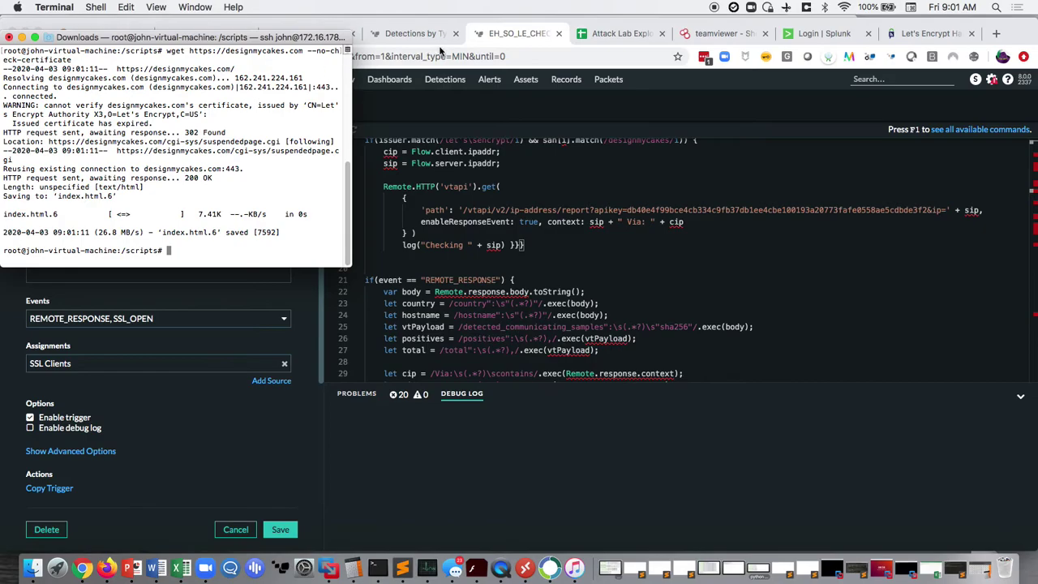
click(607, 107)
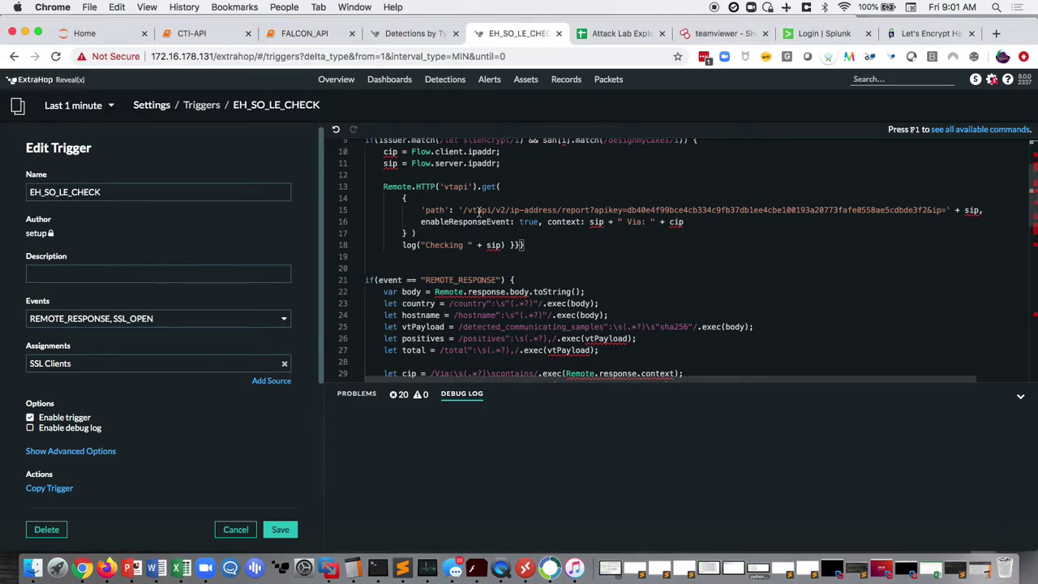
Scroll the trigger editor to the top and watch the debug log check 162.241.224.161.
scroll(763, 270, up, 3)
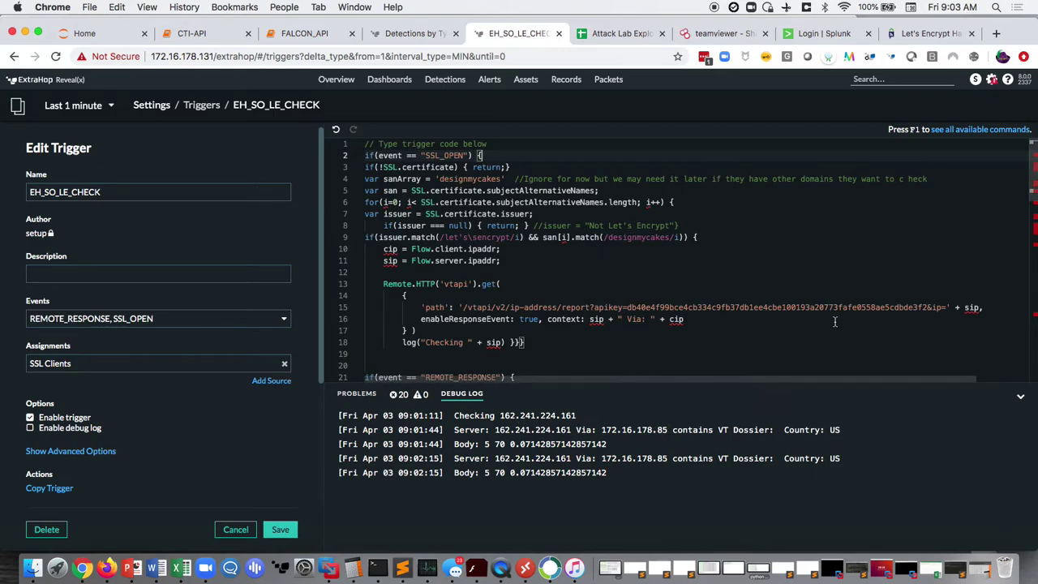
View the VirusTotalMatch detection in Detections by Type, then return to the EH_SO_LE_CHECK trigger.
click(409, 33)
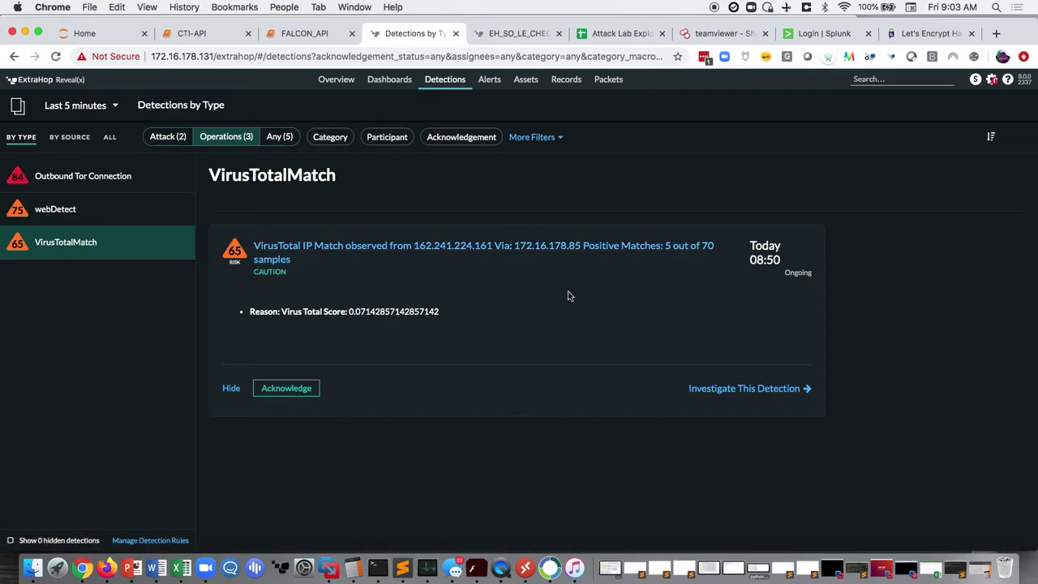
click(518, 33)
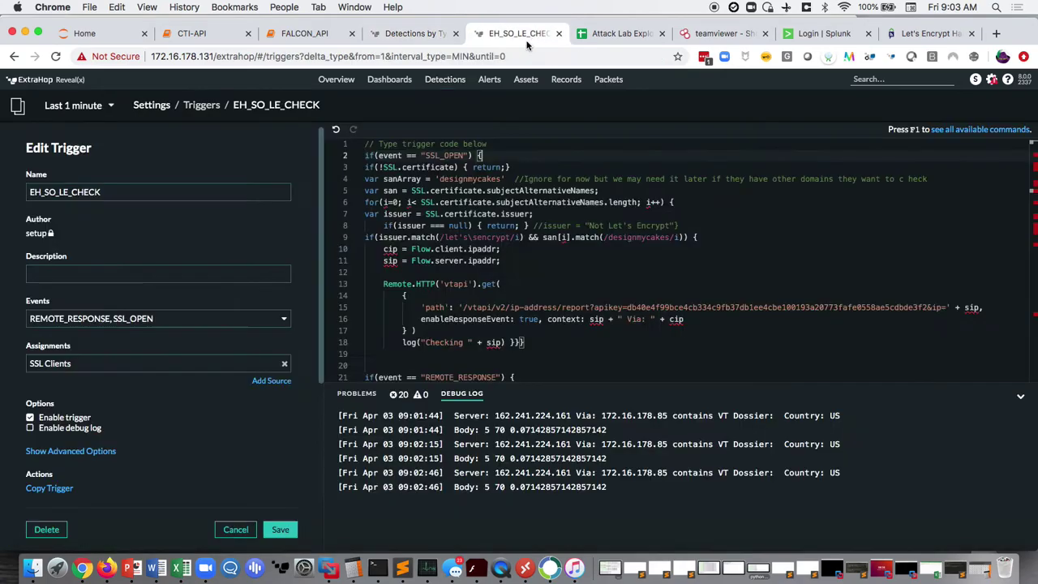